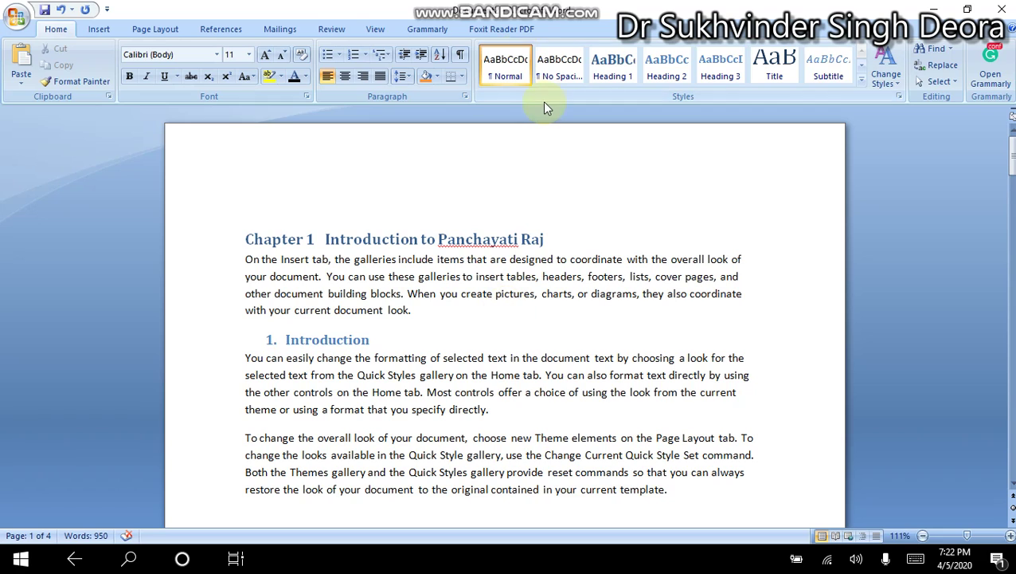
Show the References tools and review the tree illustration, crowd photo and authorities table
{"action": "mouse_move", "coordinate": [603, 7]}
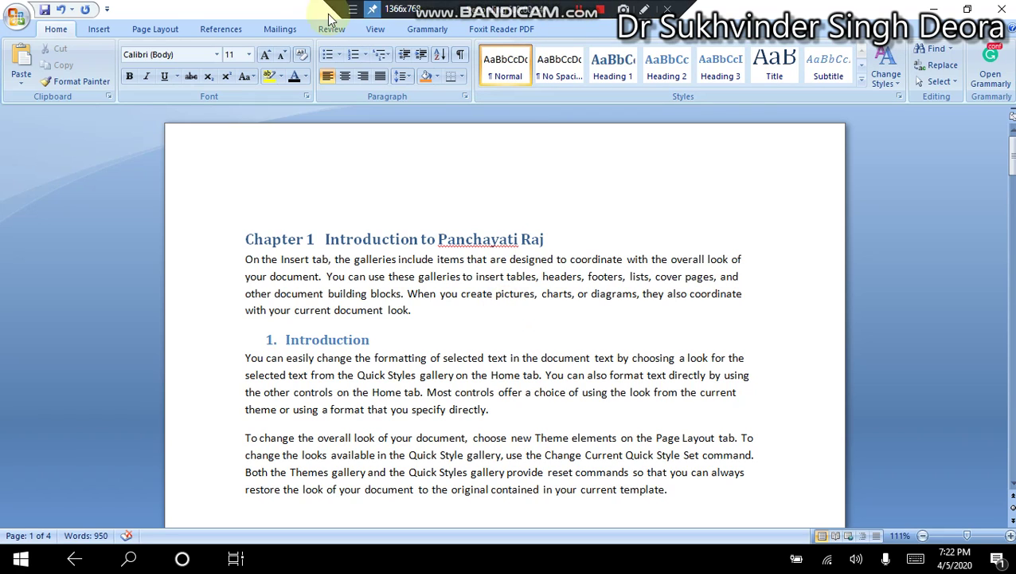
{"action": "left_click", "coordinate": [230, 33]}
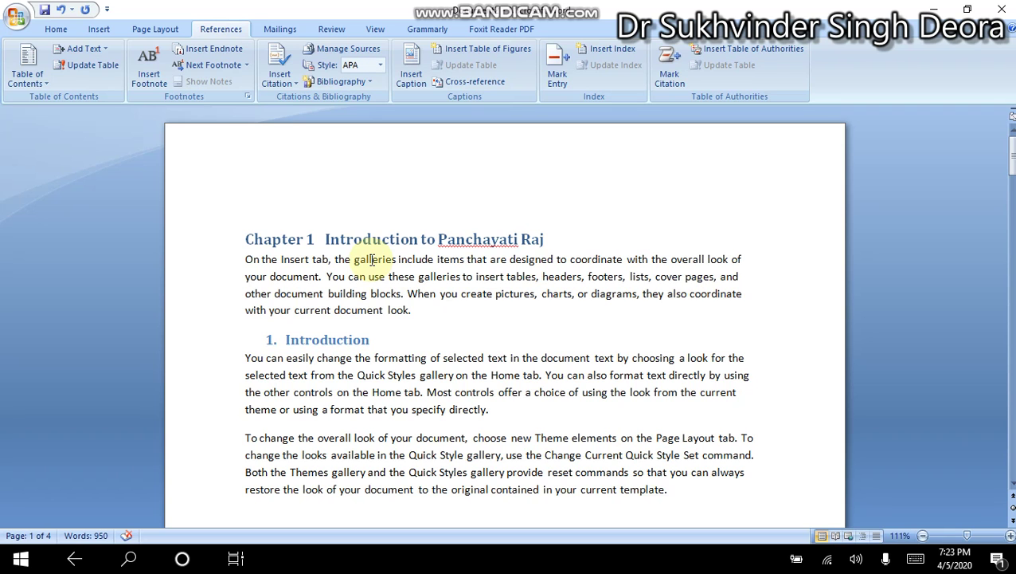
{"action": "scroll", "coordinate": [372, 259], "scroll_direction": "down", "scroll_amount": 1}
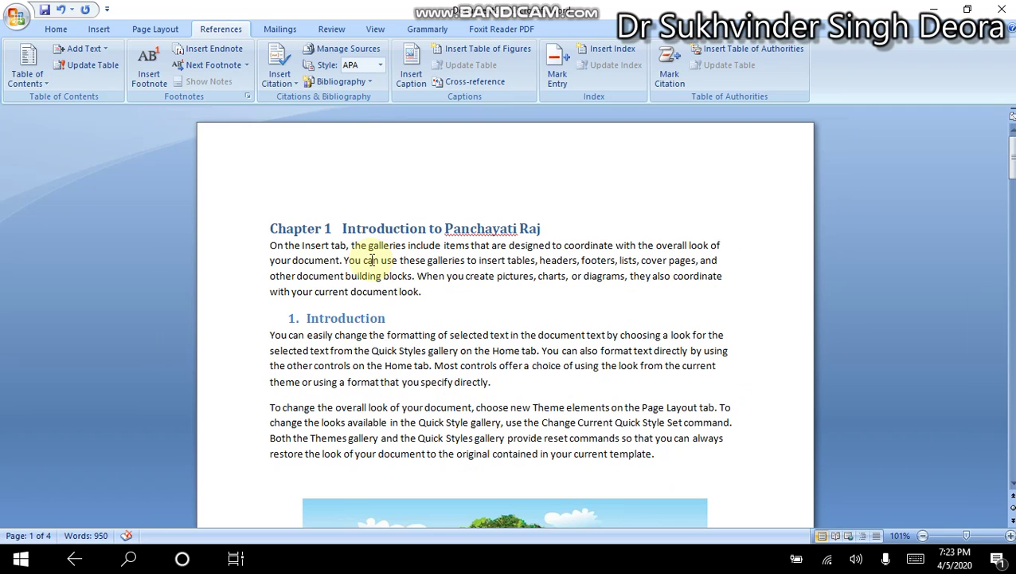
{"action": "scroll", "coordinate": [371, 259], "scroll_direction": "down", "scroll_amount": 4}
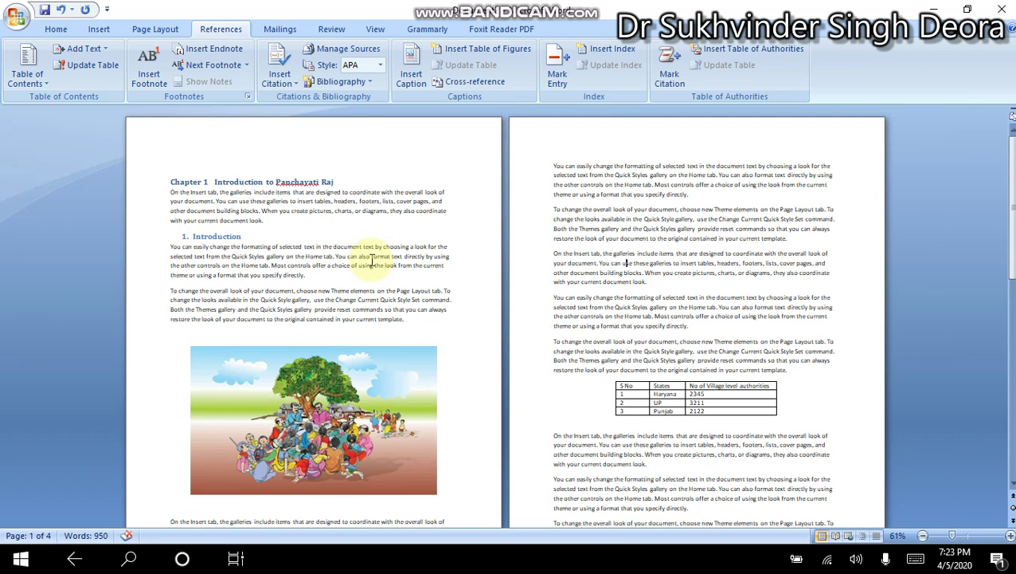
{"action": "scroll", "coordinate": [371, 259], "scroll_direction": "down", "scroll_amount": 2}
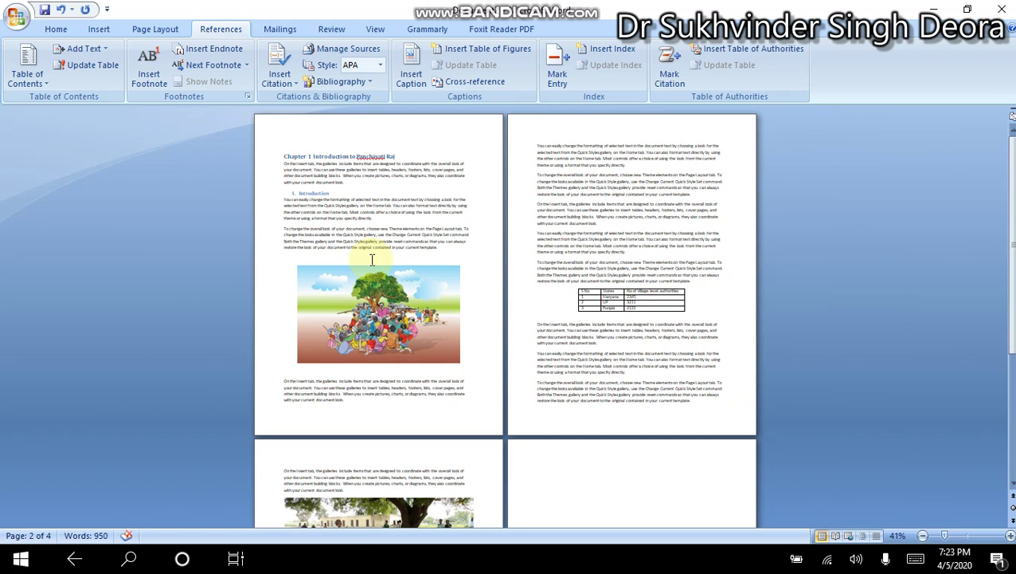
{"action": "scroll", "coordinate": [371, 259], "scroll_direction": "down", "scroll_amount": 3}
{"action": "left_click", "coordinate": [363, 227]}
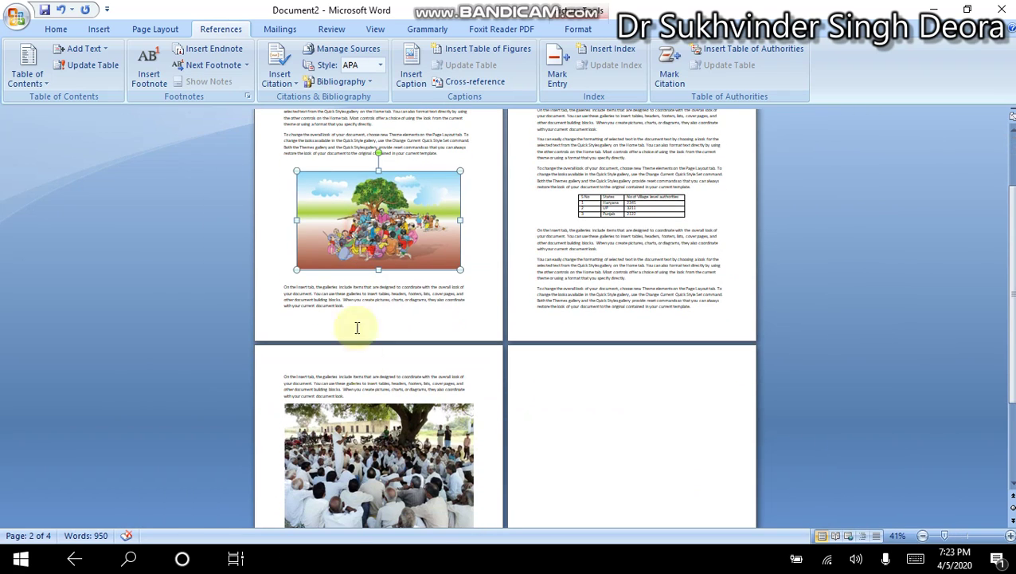
{"action": "left_click", "coordinate": [371, 443]}
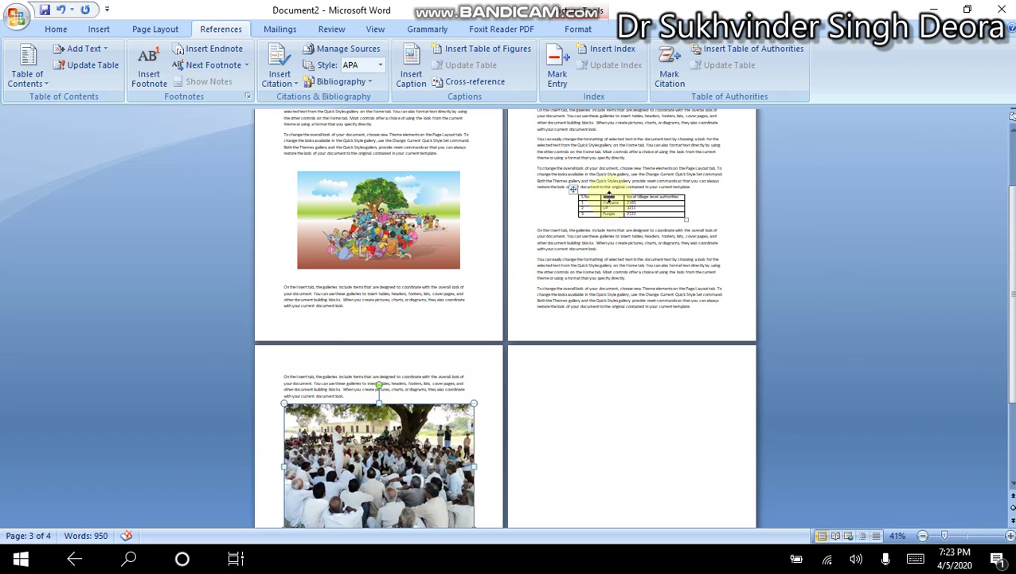
{"action": "left_click", "coordinate": [612, 221]}
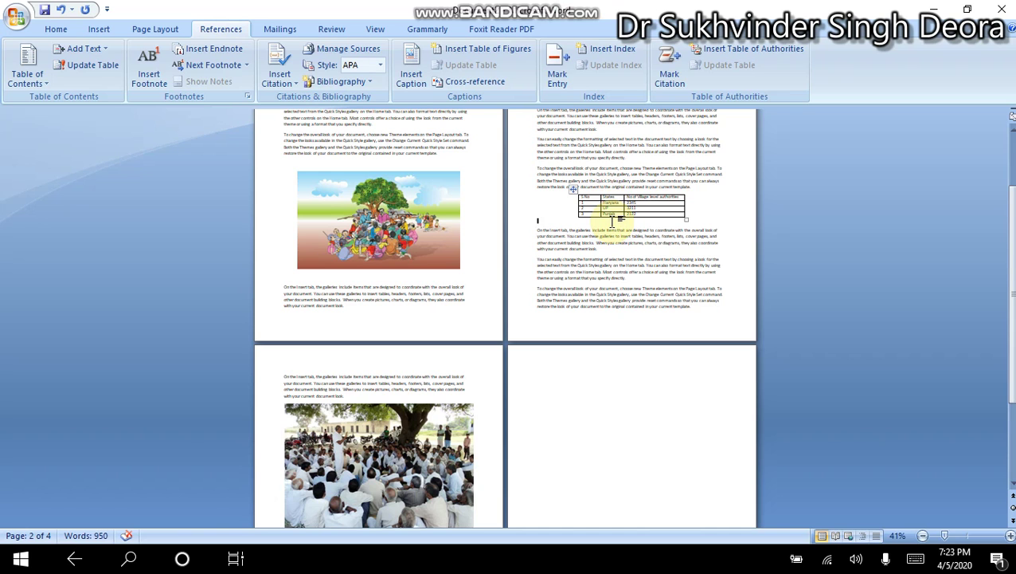
Scroll back up to the tree illustration on page 1
{"action": "scroll", "coordinate": [612, 221], "scroll_direction": "up", "scroll_amount": 2, "text": "ctrl"}
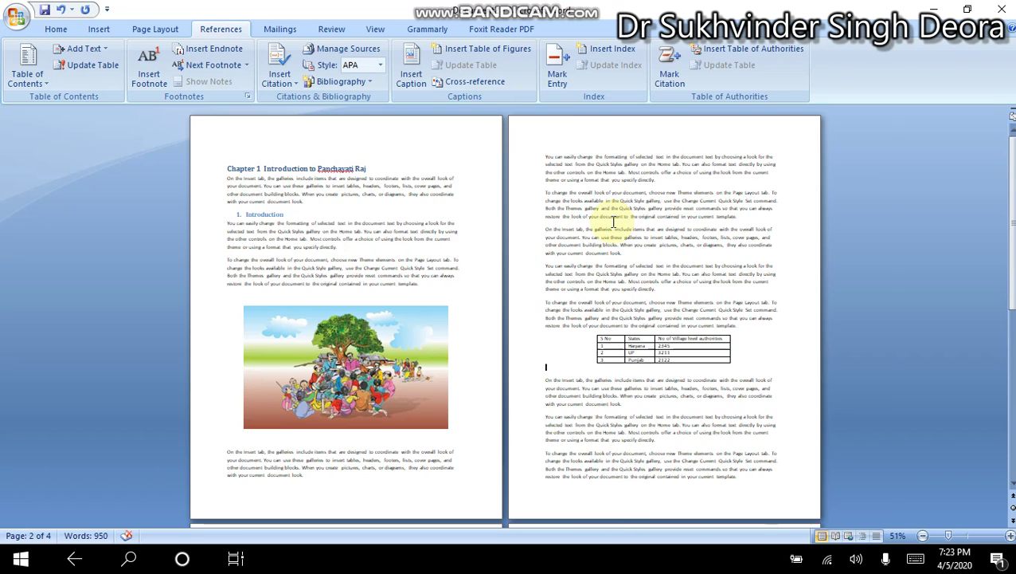
{"action": "scroll", "coordinate": [613, 222], "scroll_direction": "up", "scroll_amount": 1, "text": "ctrl"}
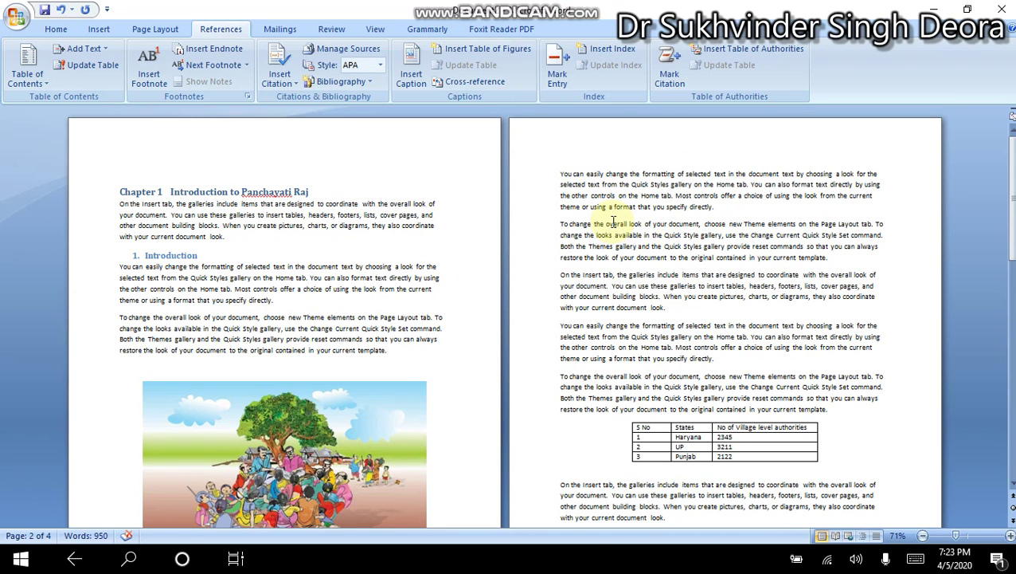
{"action": "scroll", "coordinate": [613, 222], "scroll_direction": "up", "scroll_amount": 3, "text": "ctrl"}
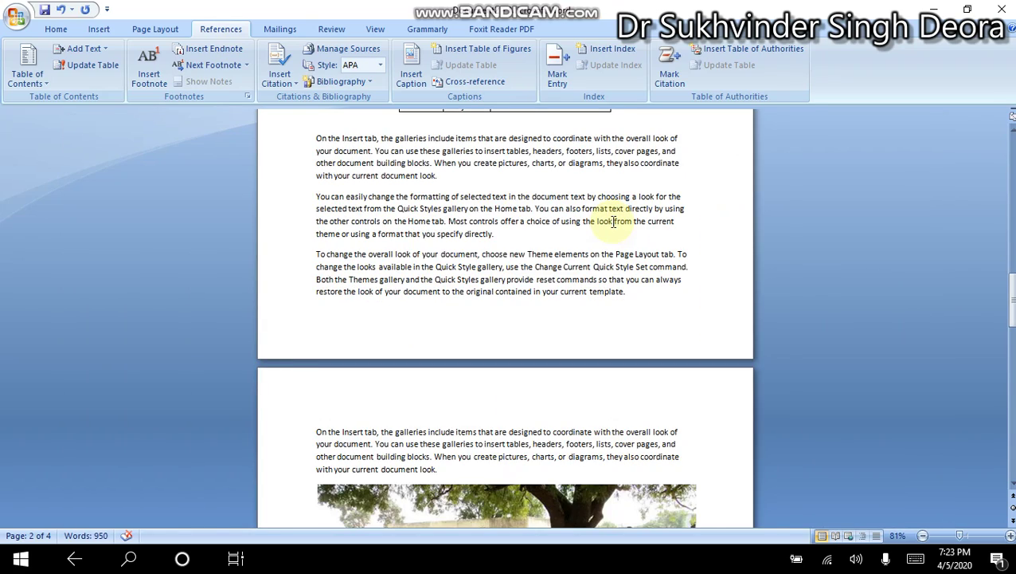
{"action": "scroll", "coordinate": [613, 221], "scroll_direction": "up", "scroll_amount": 1, "text": "ctrl"}
{"action": "scroll", "coordinate": [613, 222], "scroll_direction": "down", "scroll_amount": 1, "text": "ctrl"}
{"action": "scroll", "coordinate": [614, 221], "scroll_direction": "down", "scroll_amount": 10}
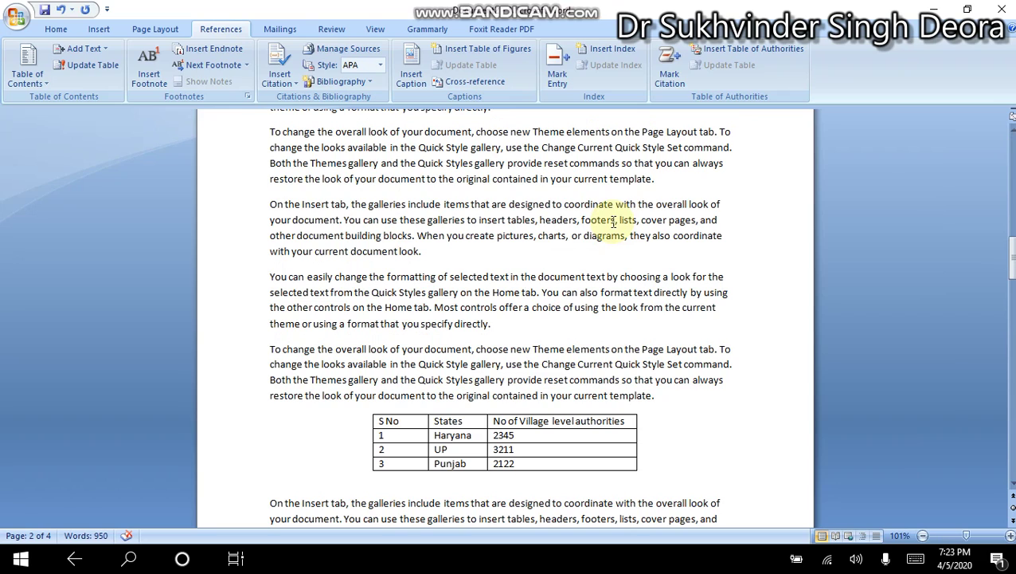
{"action": "scroll", "coordinate": [613, 221], "scroll_direction": "up", "scroll_amount": 4}
{"action": "scroll", "coordinate": [614, 222], "scroll_direction": "down", "scroll_amount": 11}
{"action": "scroll", "coordinate": [613, 222], "scroll_direction": "up", "scroll_amount": 2}
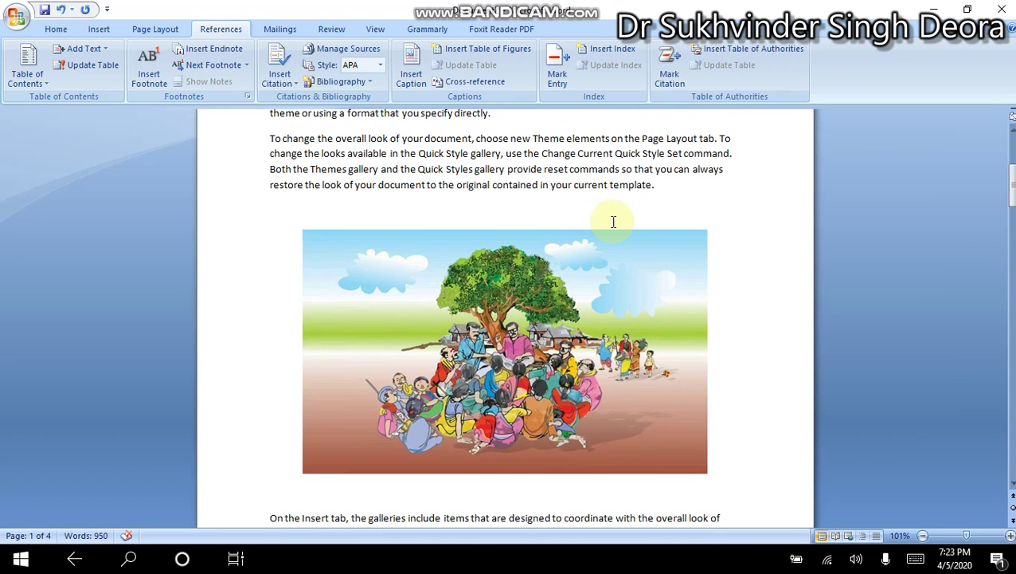
{"action": "scroll", "coordinate": [614, 221], "scroll_direction": "up", "scroll_amount": 1}
{"action": "scroll", "coordinate": [614, 221], "scroll_direction": "down", "scroll_amount": 4}
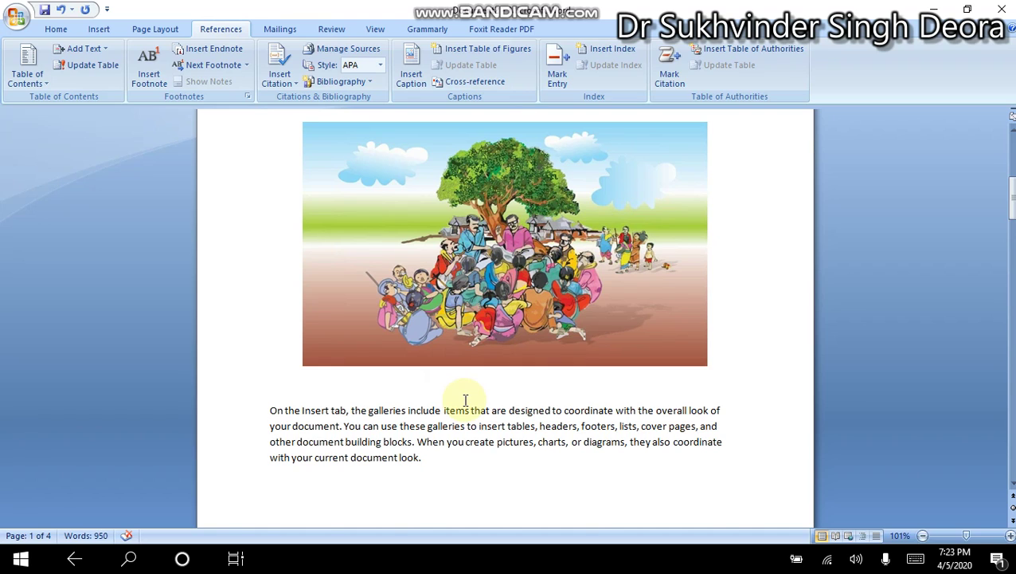
Add an empty line under the tree illustration and start a caption proposing Figure 1
{"action": "left_click", "coordinate": [435, 363]}
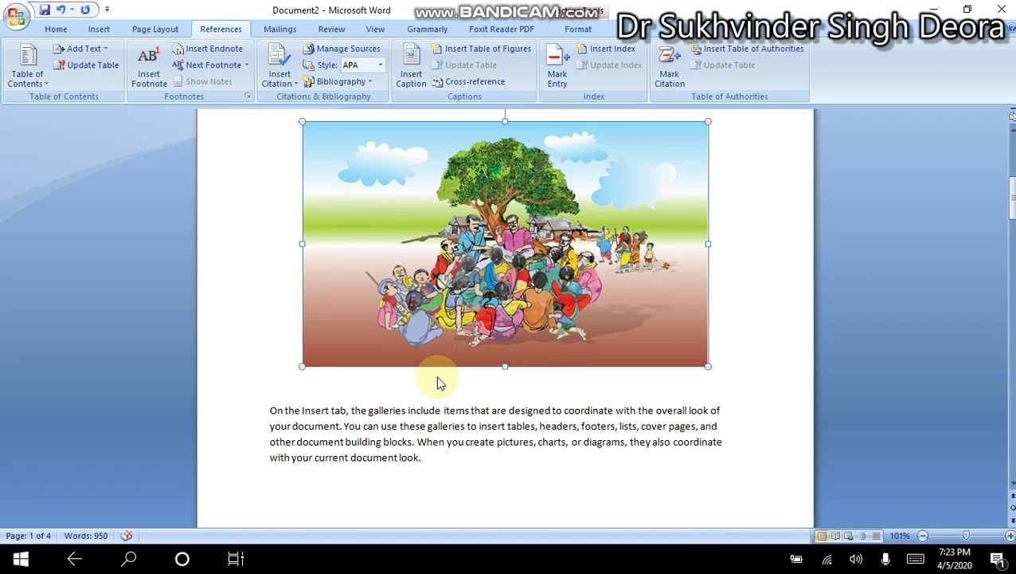
{"action": "left_click", "coordinate": [511, 393]}
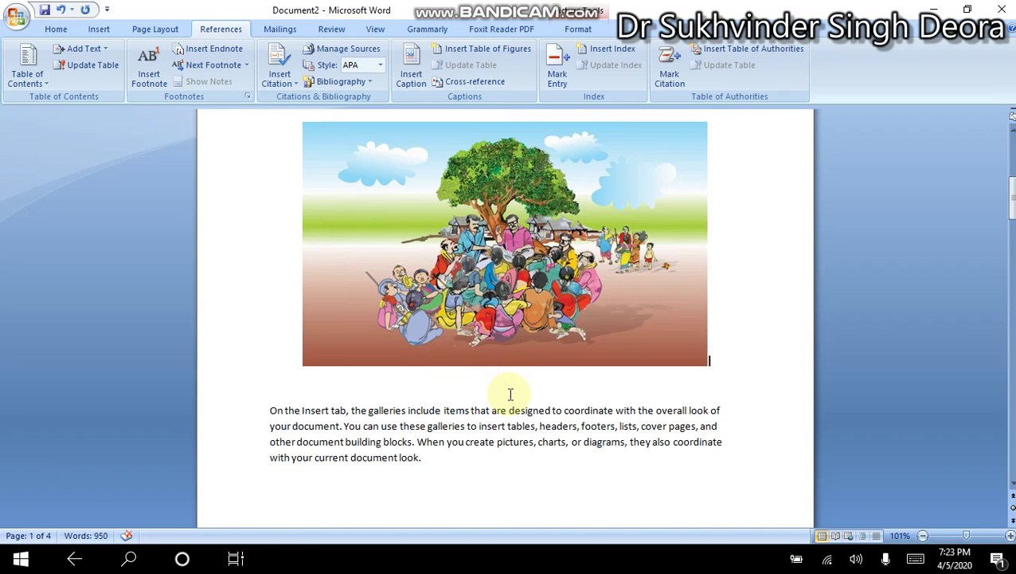
{"action": "key", "text": "Return"}
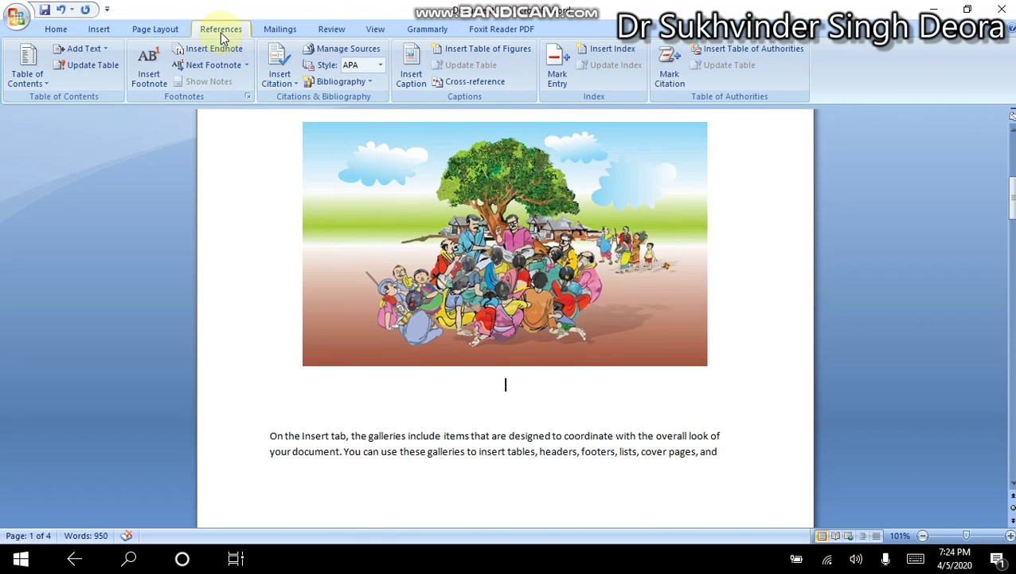
{"action": "left_click", "coordinate": [410, 86]}
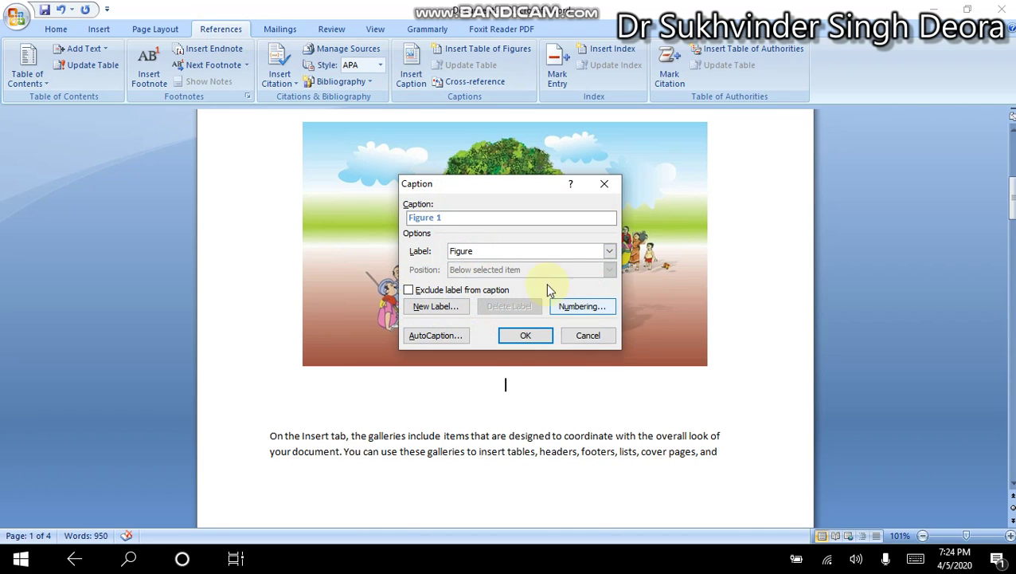
Keep Figure as the caption label and bring up the caption Numbering options
{"action": "left_click", "coordinate": [609, 252]}
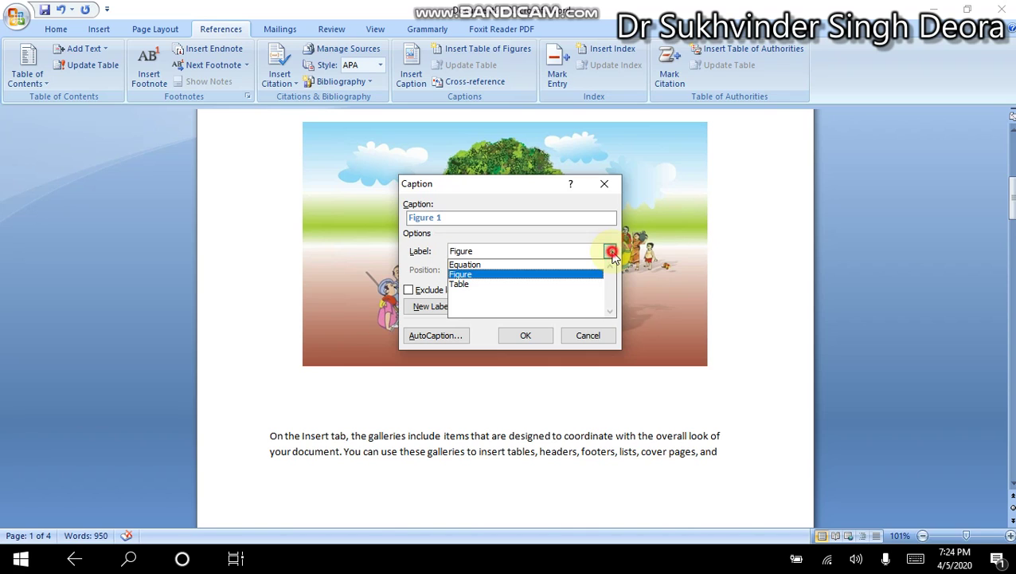
{"action": "left_click", "coordinate": [467, 275]}
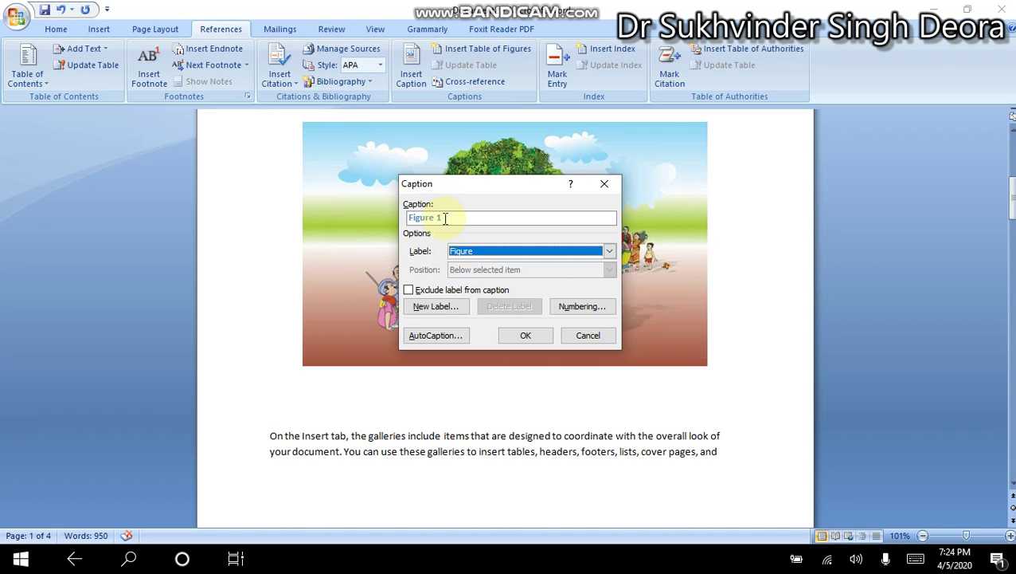
{"action": "left_click", "coordinate": [580, 307]}
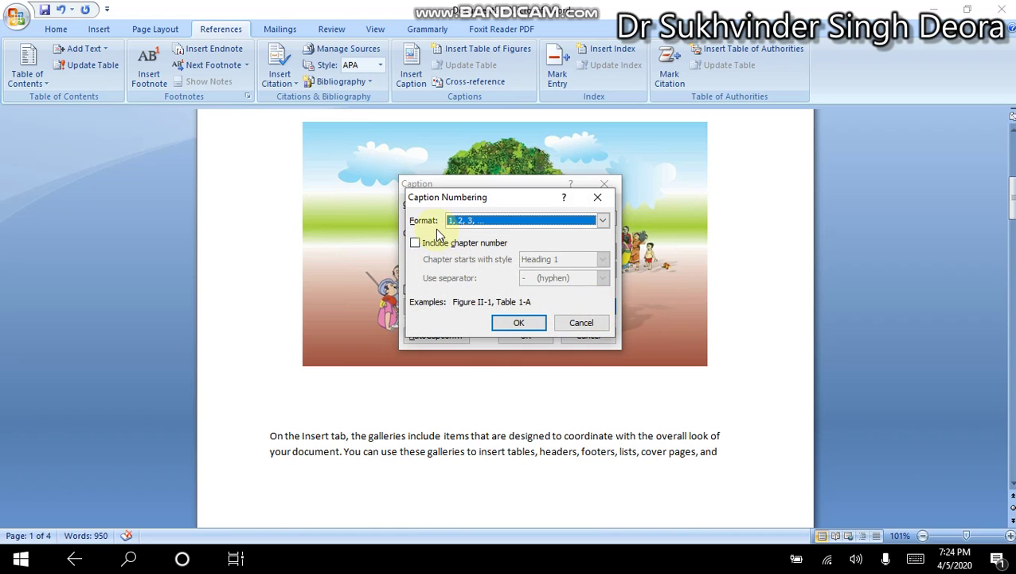
Confirm the 1, 2, 3, ... caption numbering format
{"action": "left_click", "coordinate": [603, 224]}
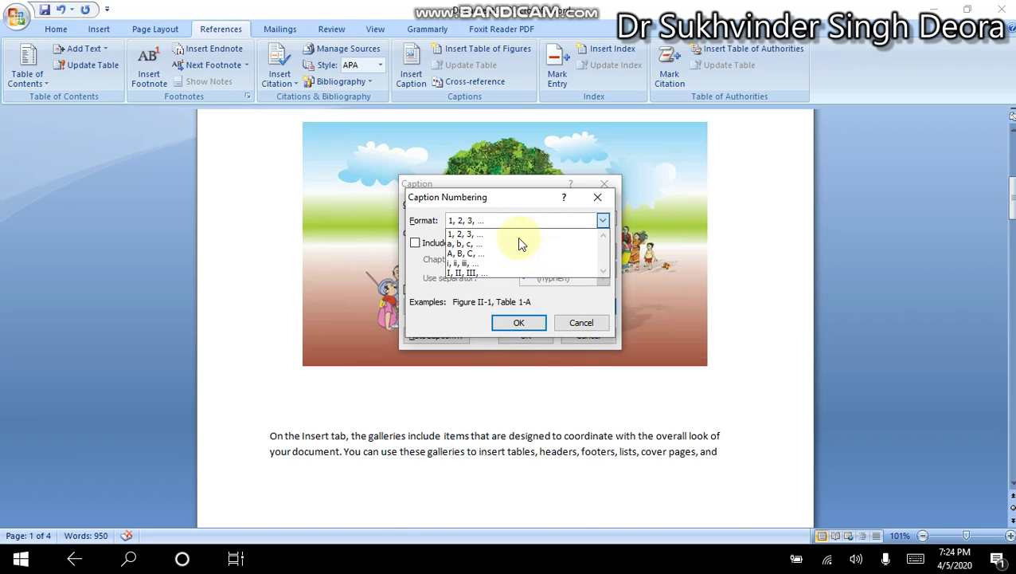
{"action": "left_click", "coordinate": [480, 234]}
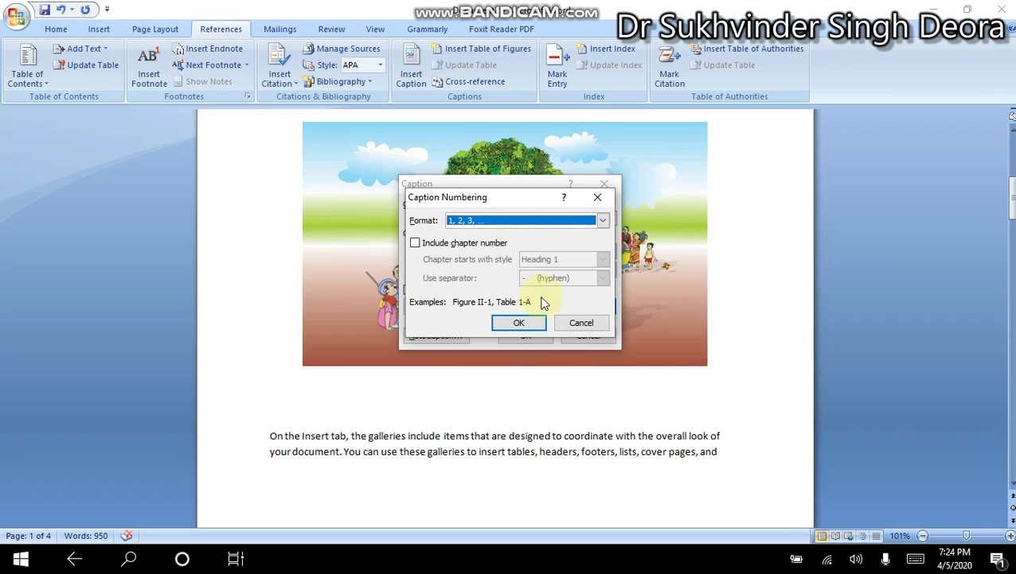
{"action": "left_click", "coordinate": [523, 325]}
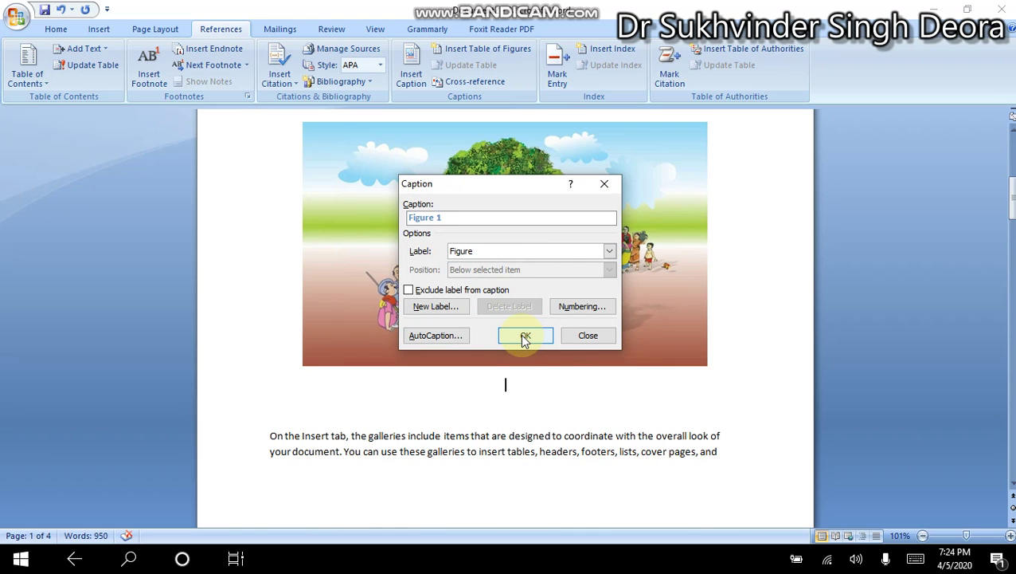
Insert the caption 'Figure 1: Caption here' below the tree illustration and centre it
{"action": "left_click", "coordinate": [524, 335]}
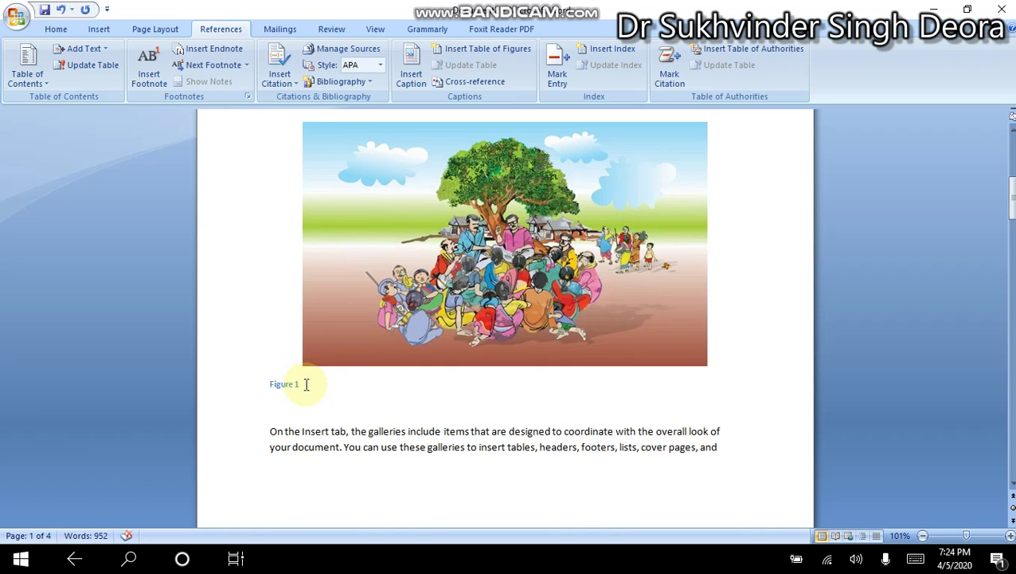
{"action": "left_click_drag", "start_coordinate": [306, 383], "coordinate": [278, 380]}
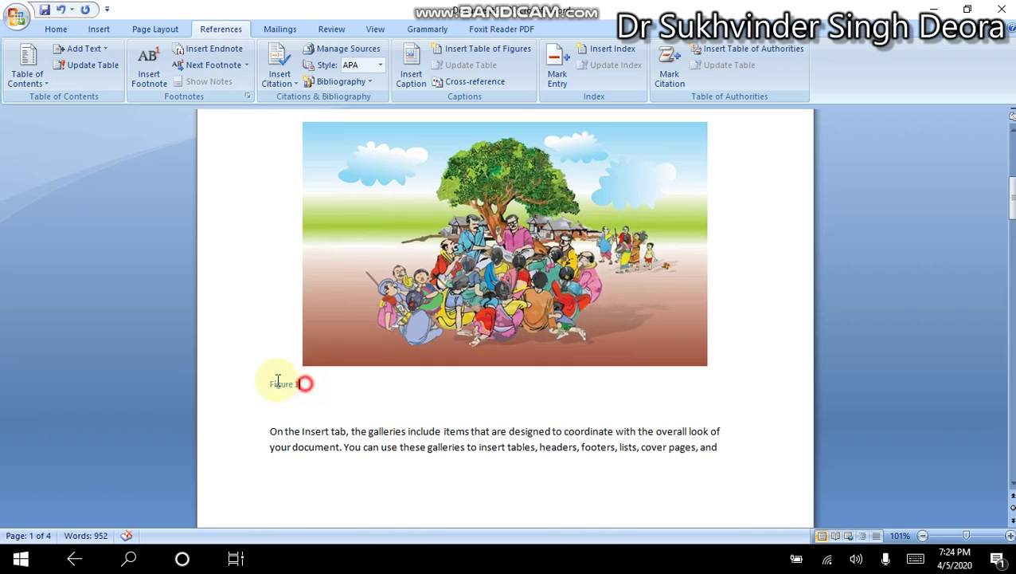
{"action": "left_click", "coordinate": [318, 391]}
{"action": "type", "text": ":"}
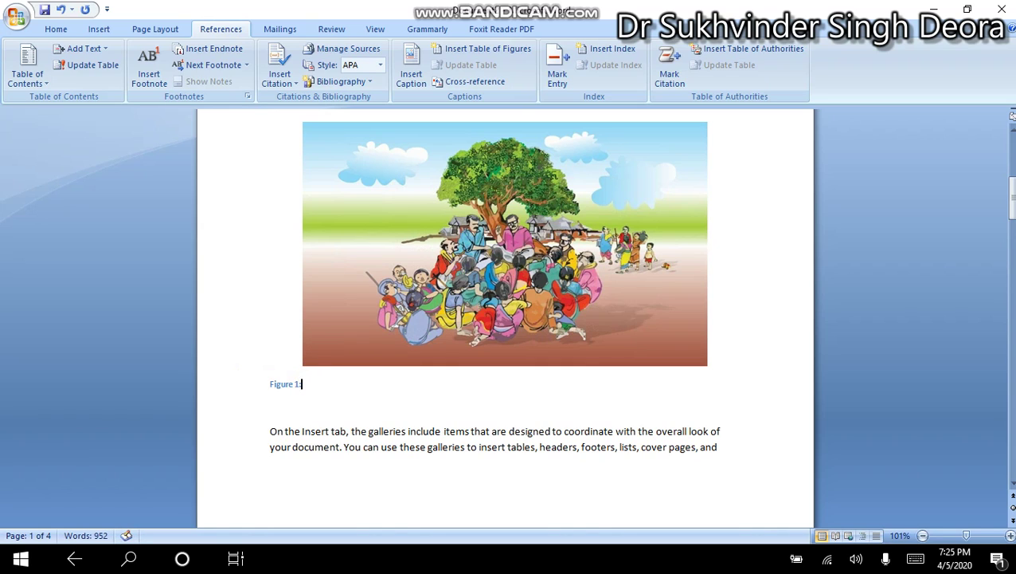
{"action": "type", "text": " Caption here"}
{"action": "key", "text": "ctrl+e"}
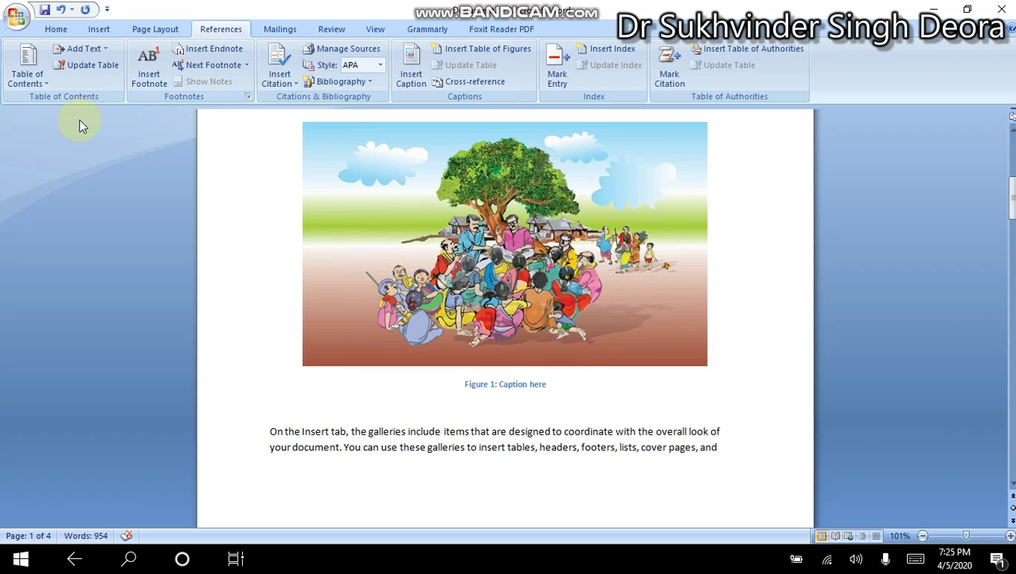
{"action": "left_click", "coordinate": [56, 29]}
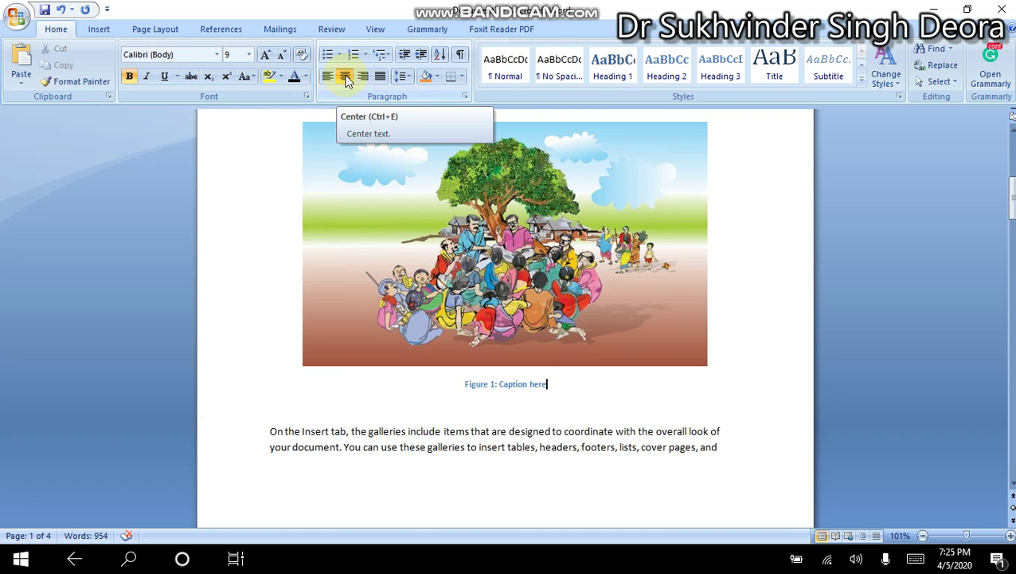
{"action": "left_click", "coordinate": [367, 395]}
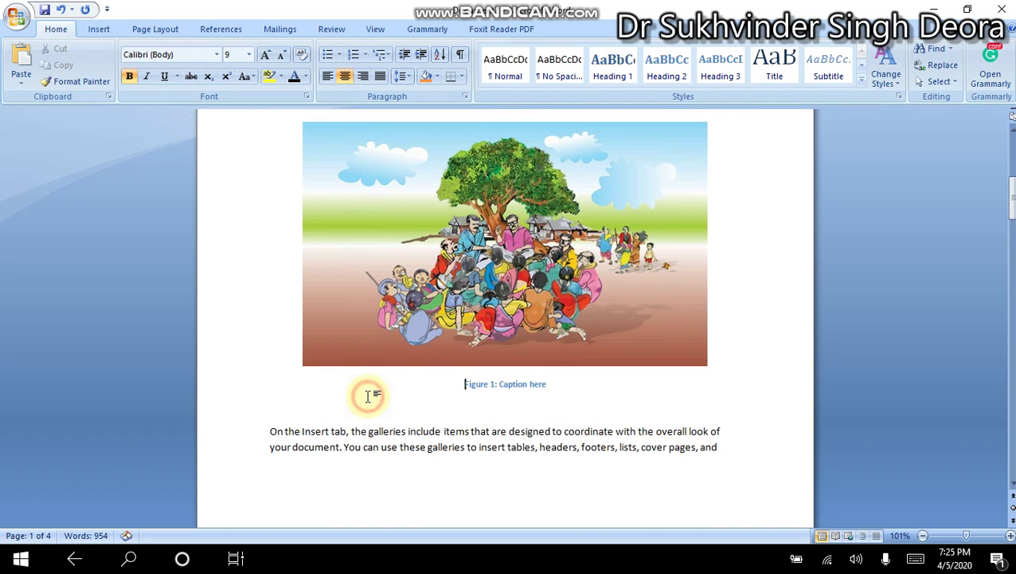
Add a blank line above the States table
{"action": "scroll", "coordinate": [368, 396], "scroll_direction": "down", "scroll_amount": 5}
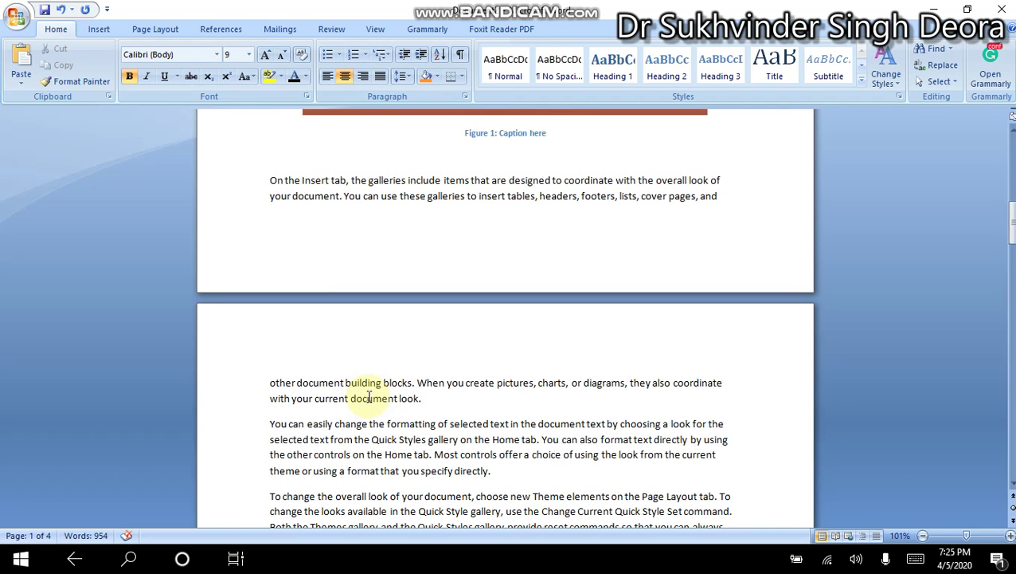
{"action": "scroll", "coordinate": [369, 395], "scroll_direction": "down", "scroll_amount": 10}
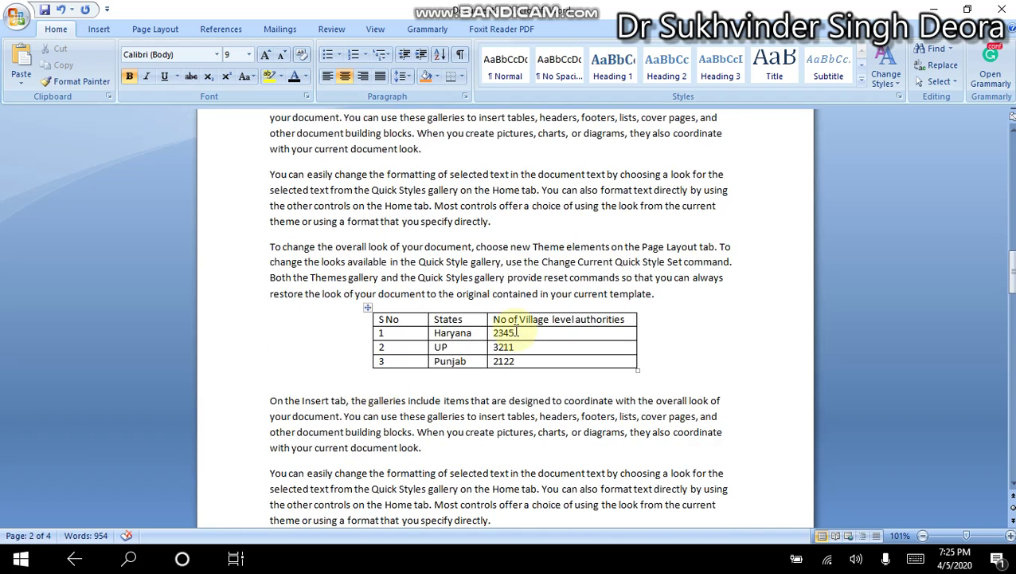
{"action": "left_click", "coordinate": [656, 296]}
{"action": "key", "text": "Return"}
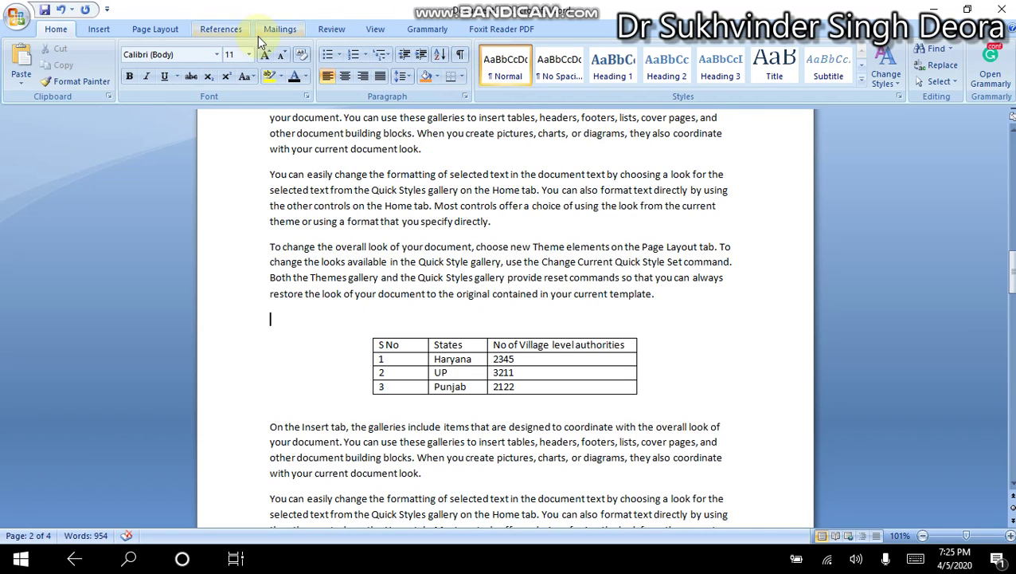
Insert the centred caption 'Table 1: Table Heading' with the Table label above the table
{"action": "left_click", "coordinate": [332, 31]}
{"action": "left_click", "coordinate": [221, 30]}
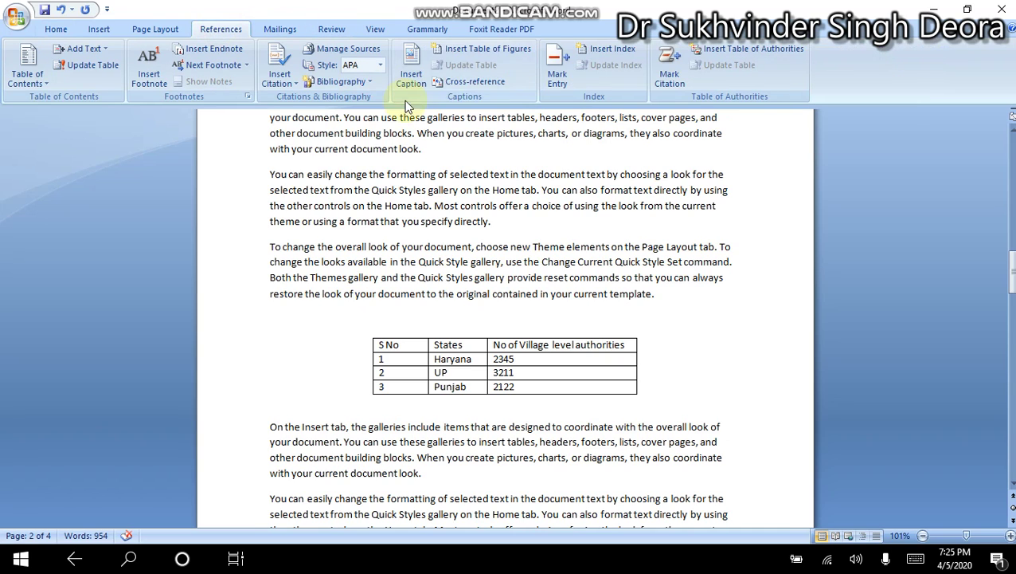
{"action": "left_click", "coordinate": [413, 78]}
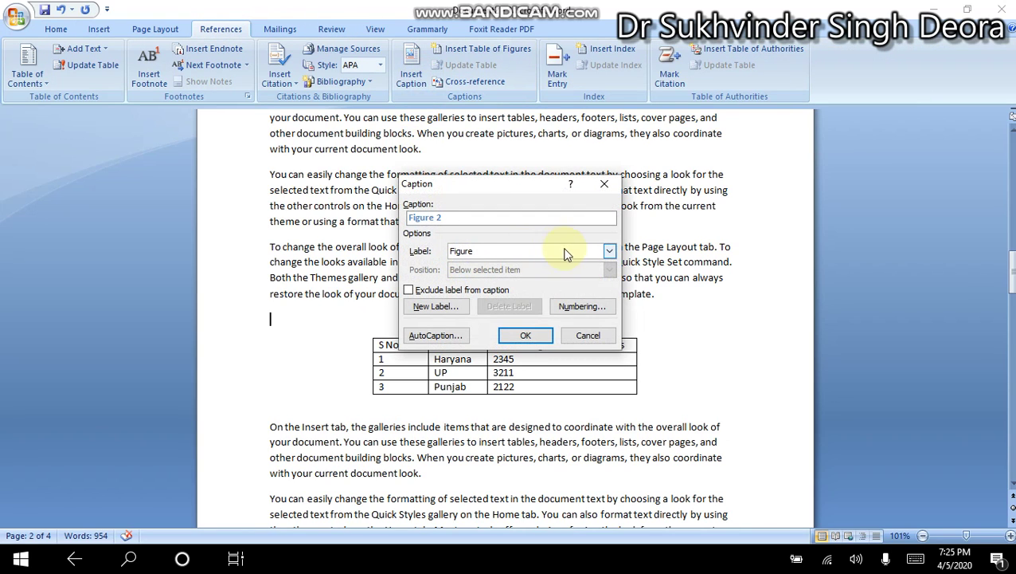
{"action": "left_click", "coordinate": [589, 255]}
{"action": "left_click", "coordinate": [466, 282]}
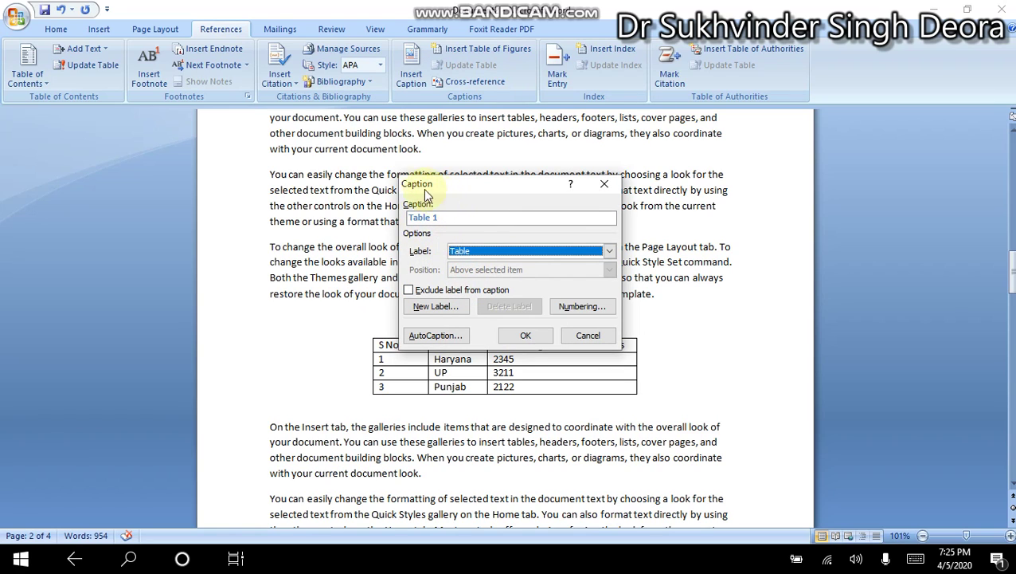
{"action": "left_click", "coordinate": [528, 336]}
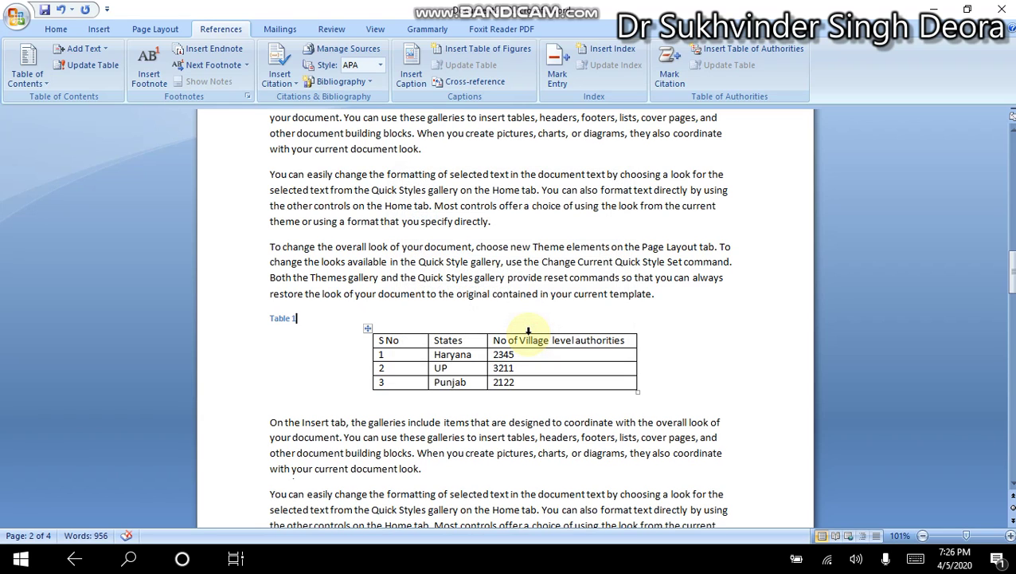
{"action": "type", "text": ":"}
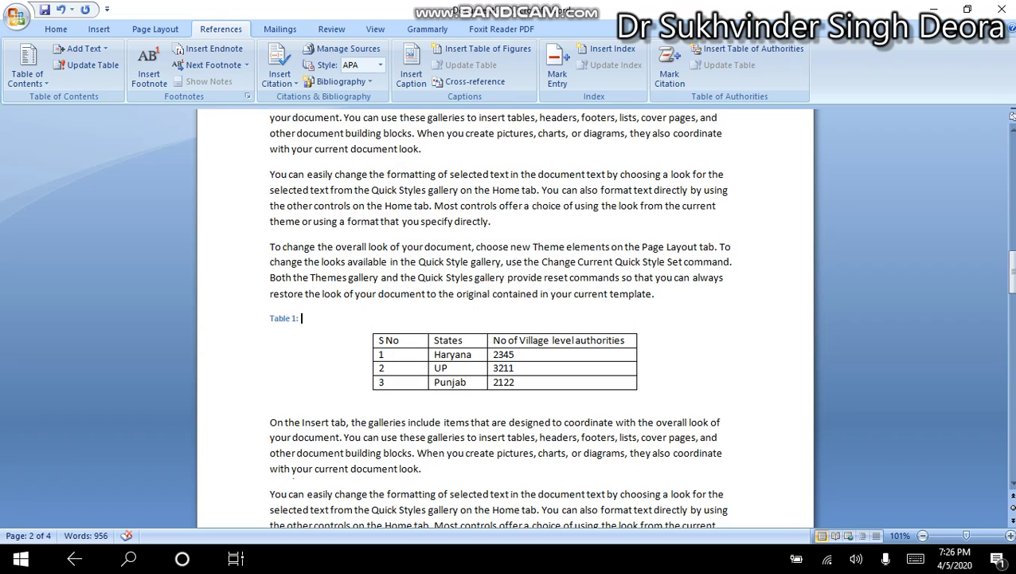
{"action": "type", "text": " Heading"}
{"action": "left_click", "coordinate": [302, 318]}
{"action": "type", "text": "Table"}
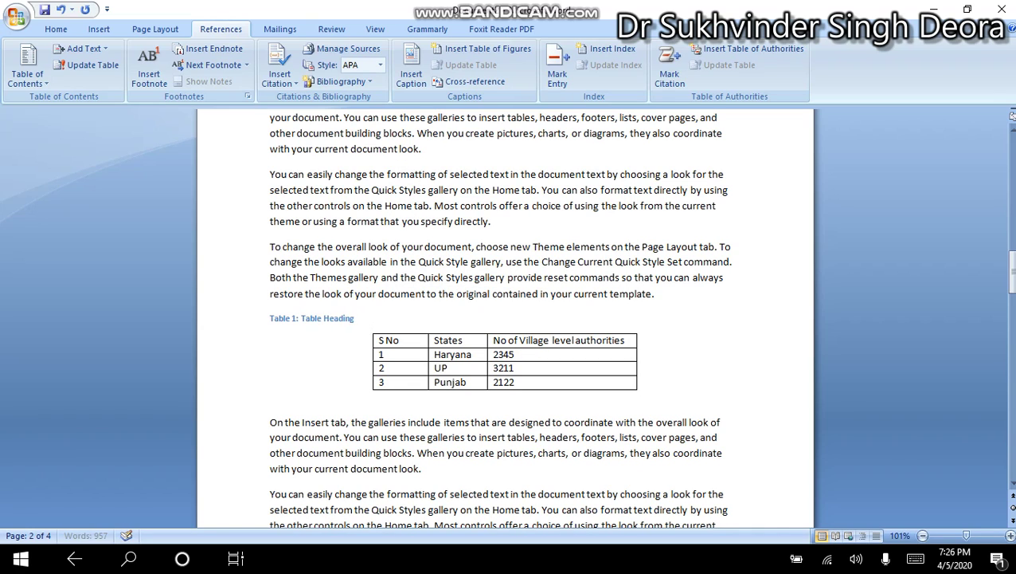
{"action": "key", "text": "ctrl+e"}
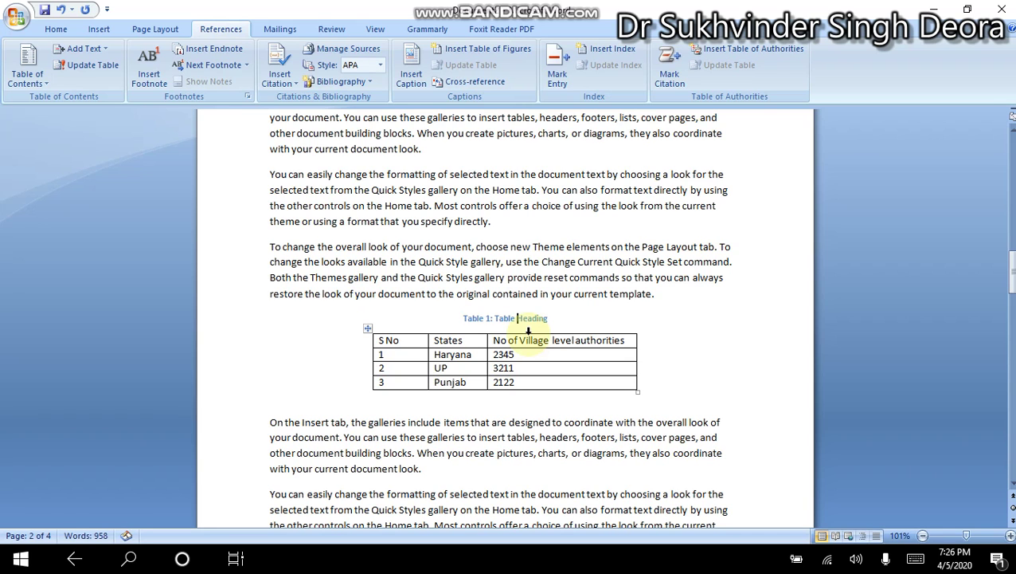
Caption the crowd photo 'Figure 2: Caption here' with the Figure label, centred
{"action": "scroll", "coordinate": [528, 333], "scroll_direction": "down", "scroll_amount": 15}
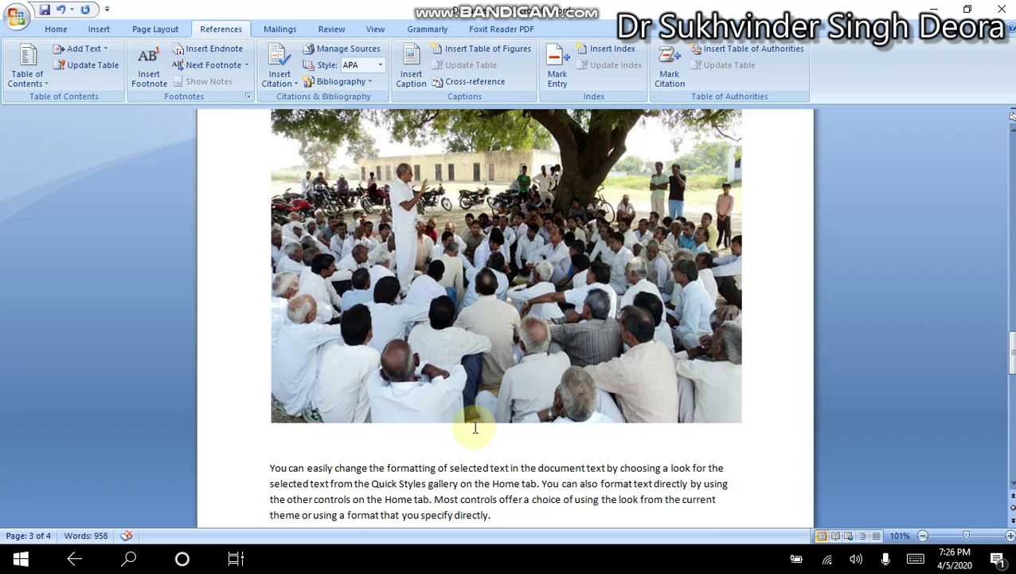
{"action": "left_click", "coordinate": [436, 435]}
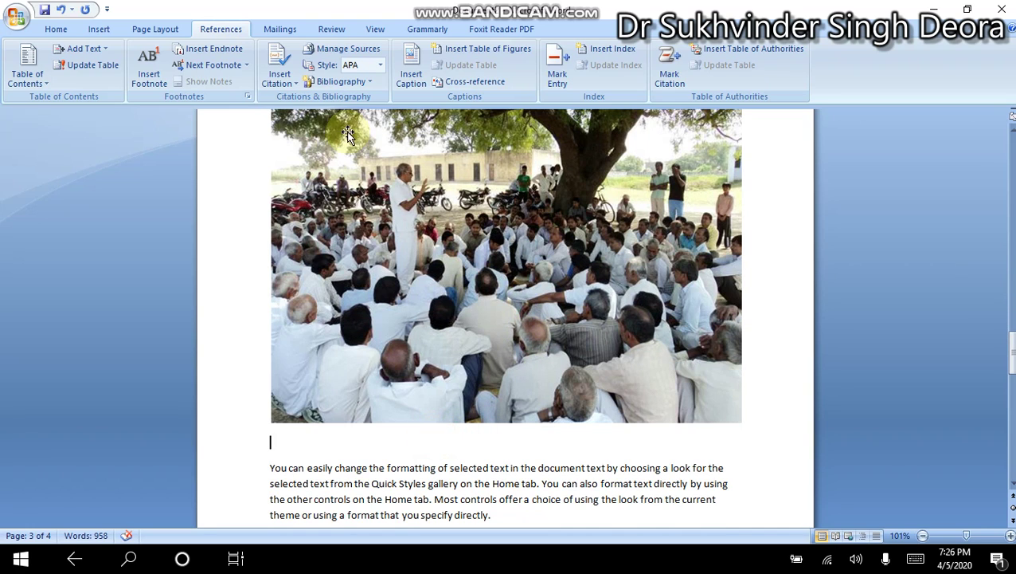
{"action": "left_click", "coordinate": [412, 78]}
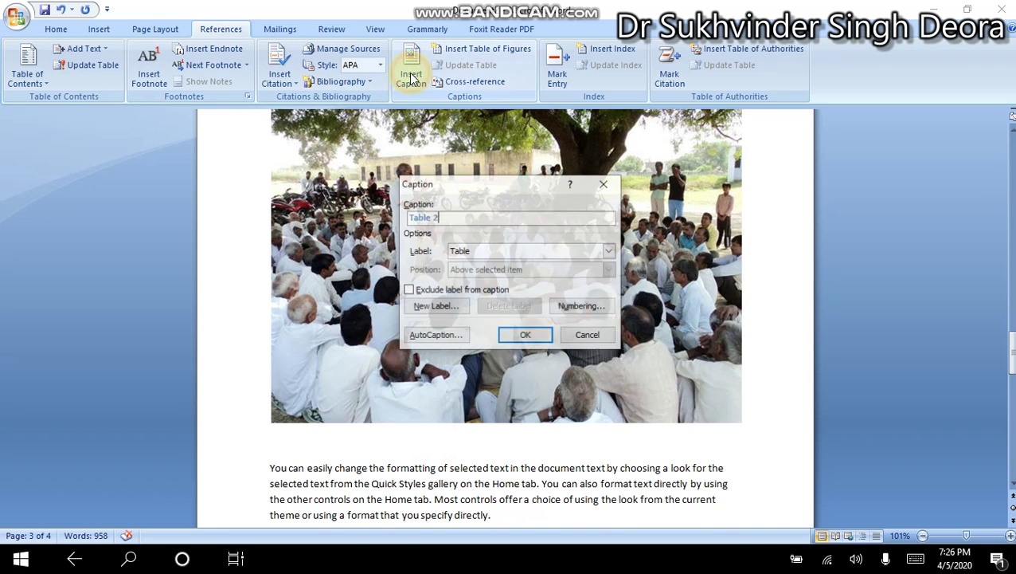
{"action": "left_click", "coordinate": [507, 249]}
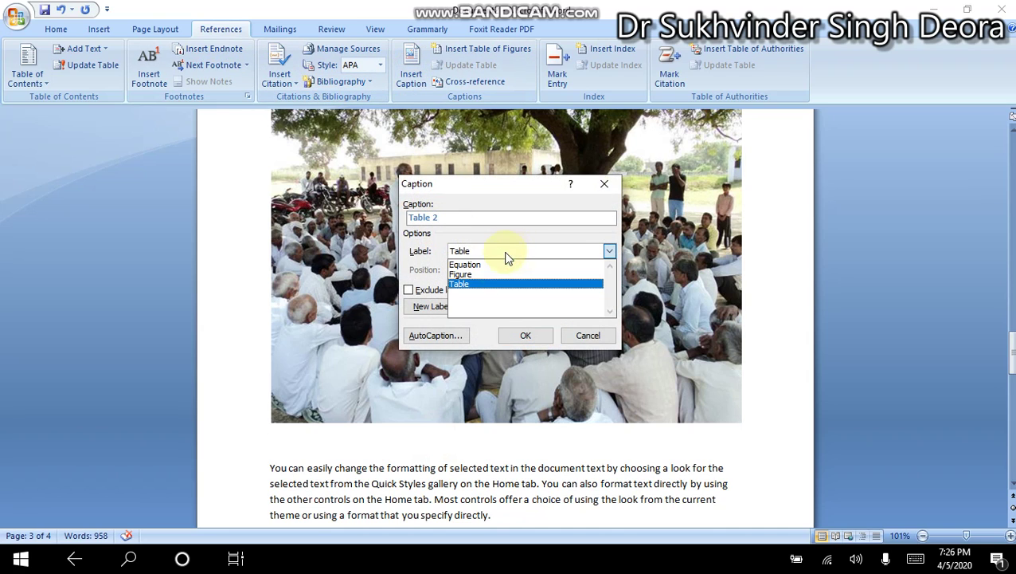
{"action": "left_click", "coordinate": [483, 279]}
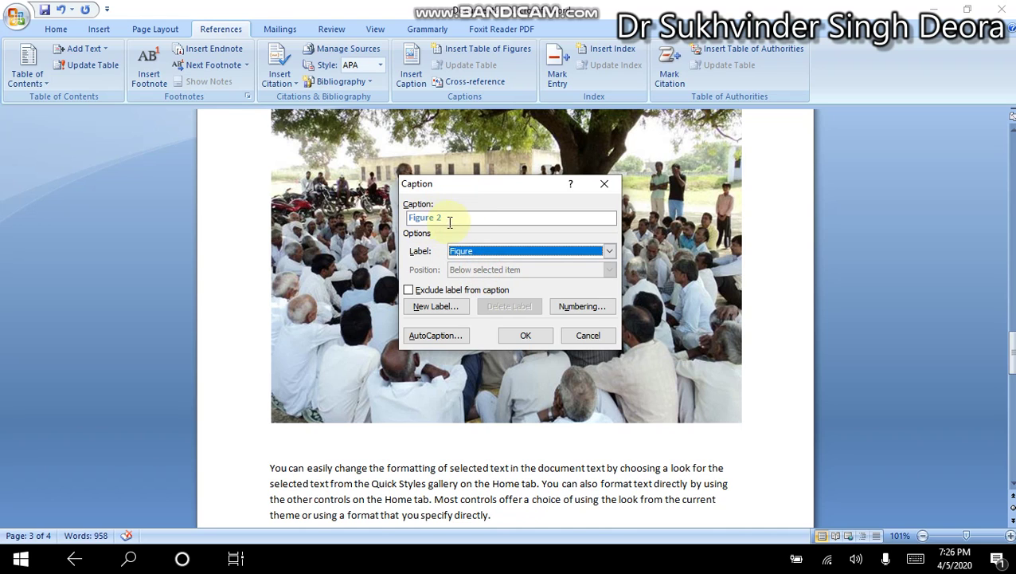
{"action": "left_click", "coordinate": [525, 338]}
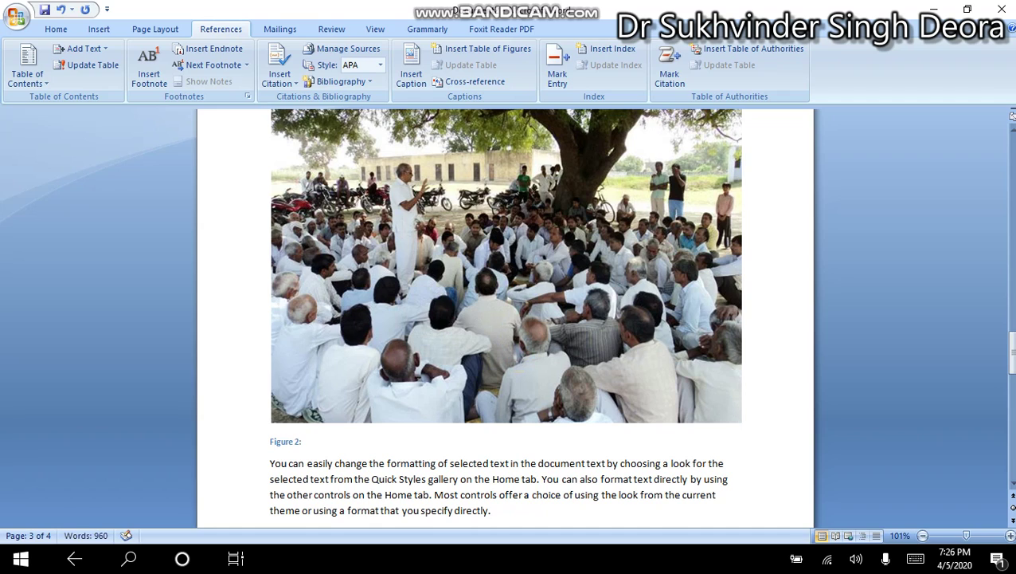
{"action": "type", "text": "Caption here"}
{"action": "key", "text": "ctrl+e"}
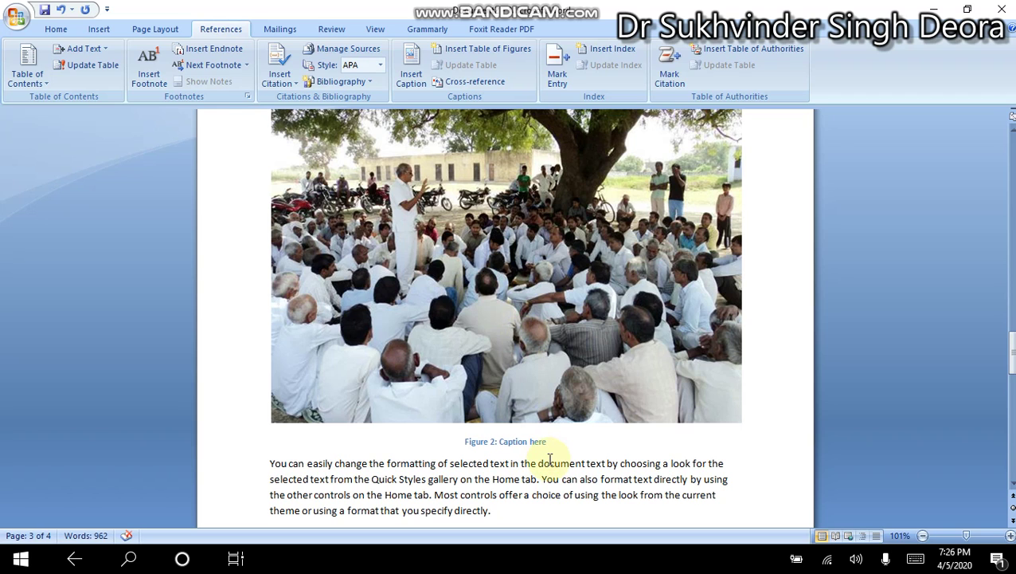
{"action": "left_click", "coordinate": [620, 505]}
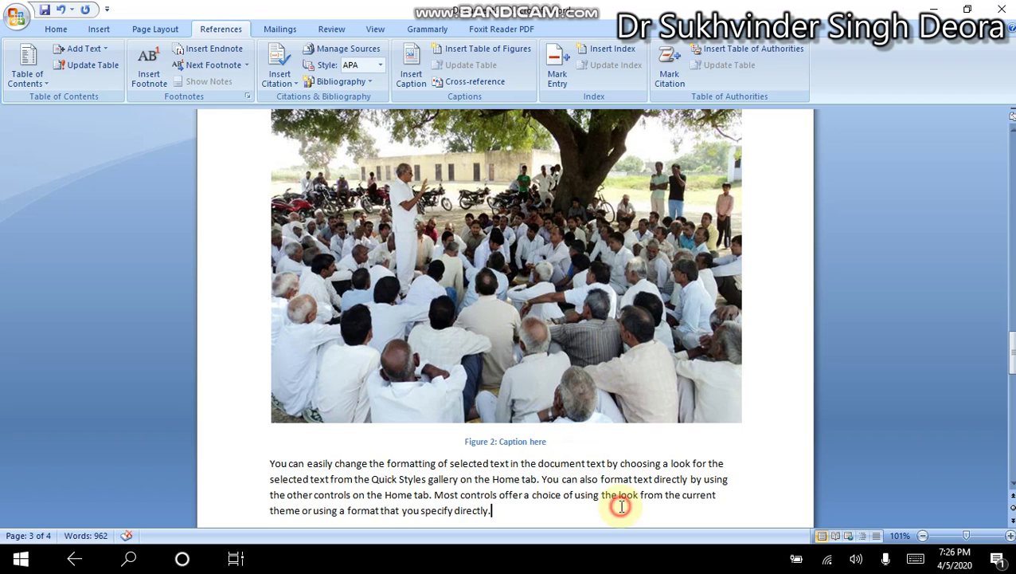
{"action": "scroll", "coordinate": [622, 507], "scroll_direction": "down", "scroll_amount": 5}
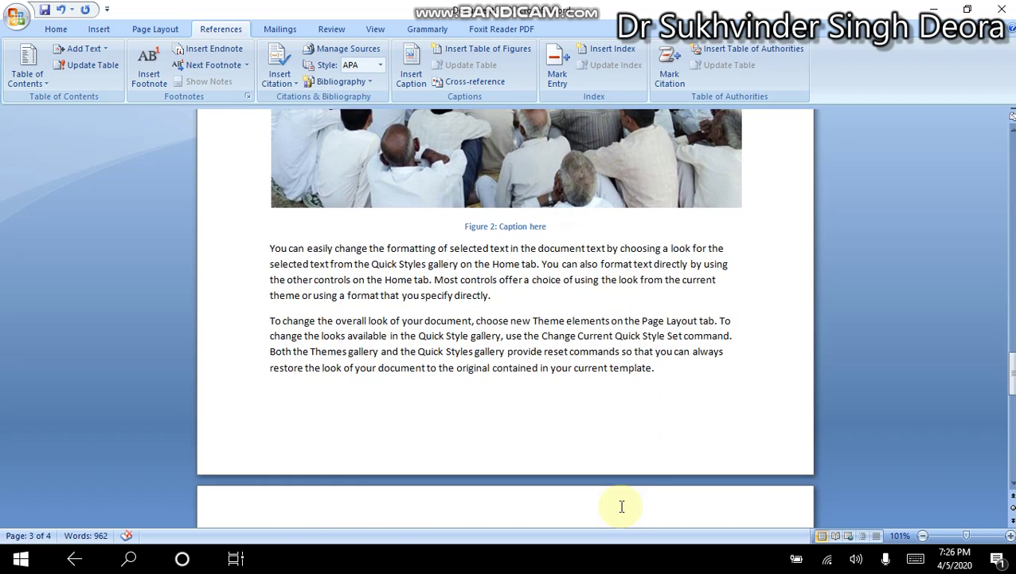
{"action": "scroll", "coordinate": [622, 507], "scroll_direction": "up", "scroll_amount": 10}
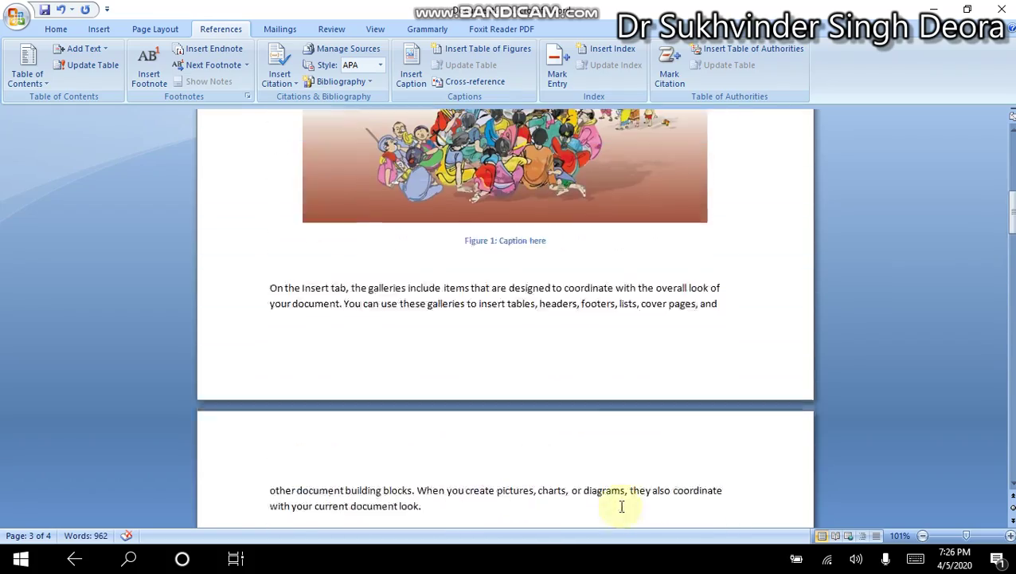
{"action": "scroll", "coordinate": [622, 507], "scroll_direction": "up", "scroll_amount": 7}
{"action": "scroll", "coordinate": [623, 506], "scroll_direction": "down", "scroll_amount": 6}
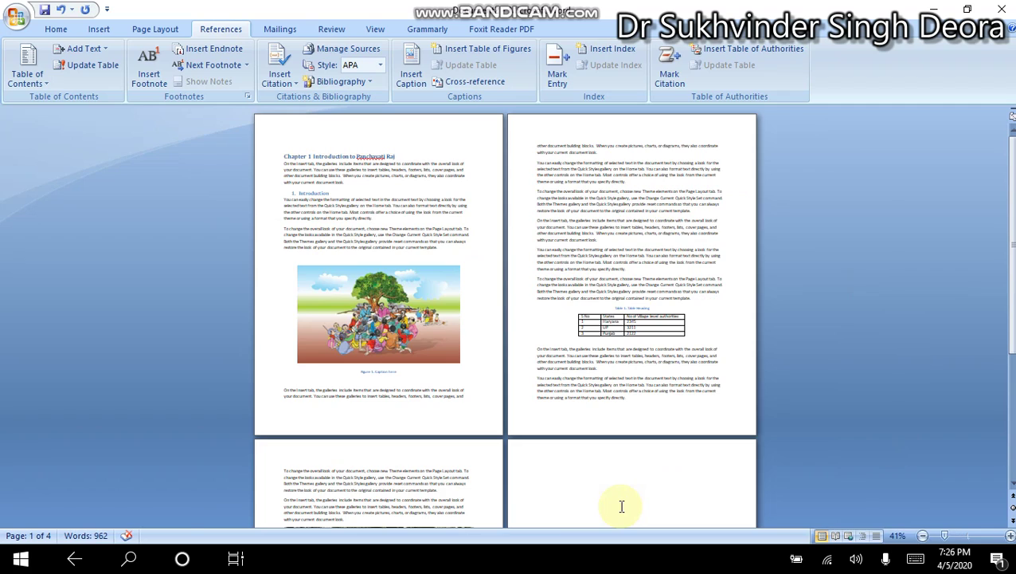
{"action": "scroll", "coordinate": [622, 507], "scroll_direction": "up", "scroll_amount": 2}
{"action": "scroll", "coordinate": [622, 507], "scroll_direction": "down", "scroll_amount": 5}
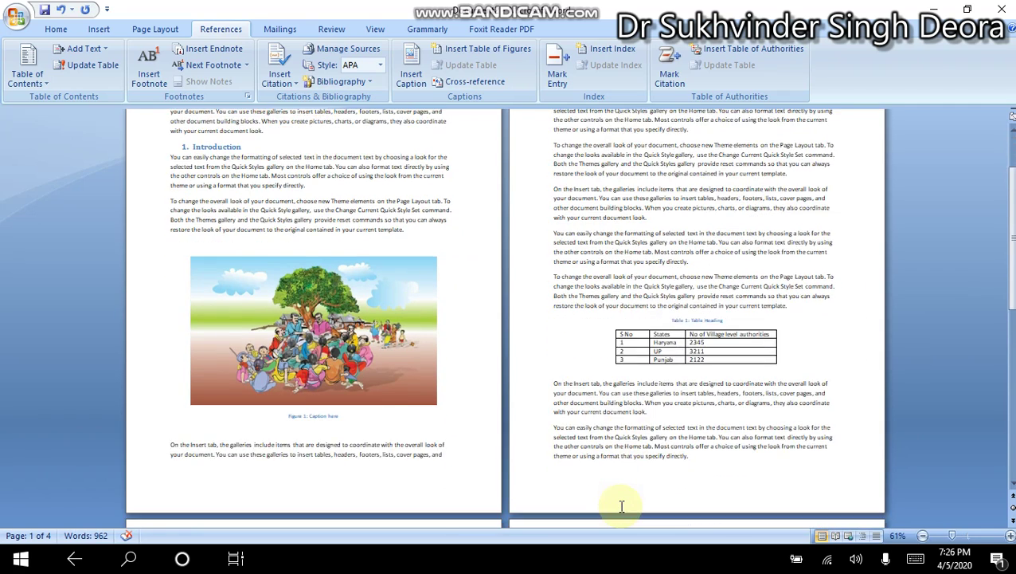
{"action": "scroll", "coordinate": [622, 506], "scroll_direction": "down", "scroll_amount": 8}
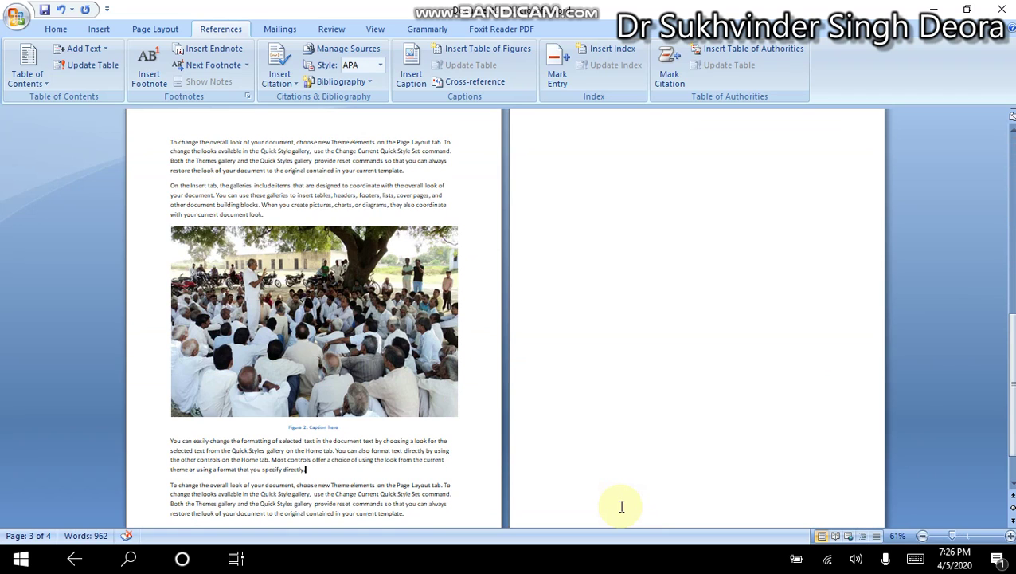
{"action": "scroll", "coordinate": [623, 507], "scroll_direction": "down", "scroll_amount": 2}
{"action": "scroll", "coordinate": [322, 255], "scroll_direction": "up", "scroll_amount": 15}
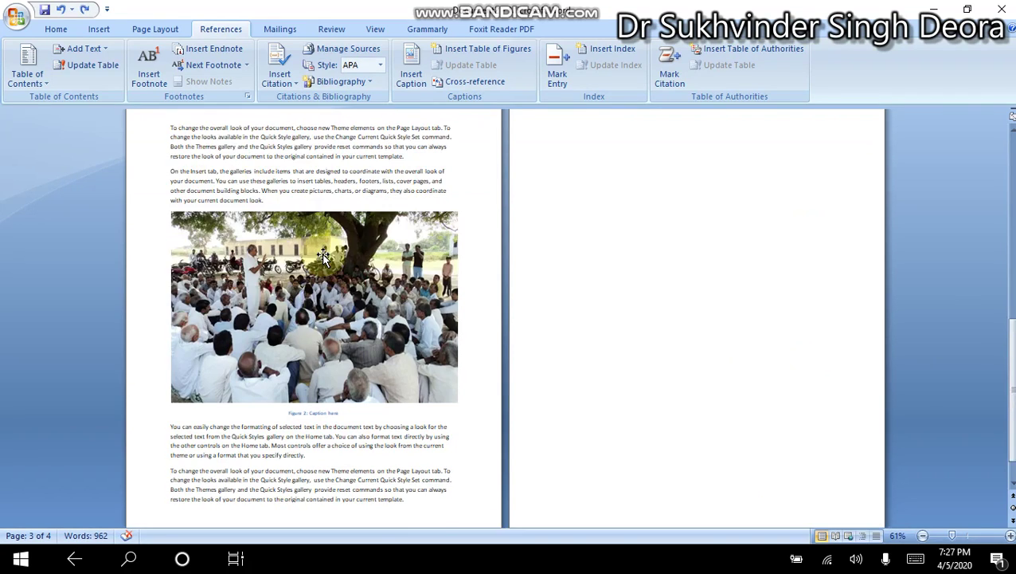